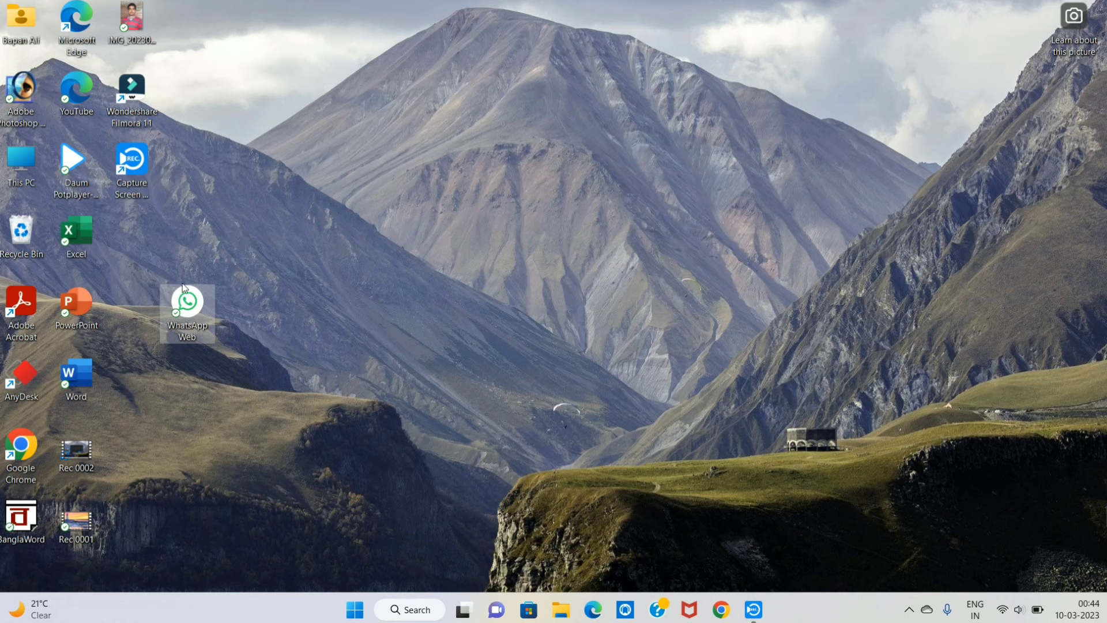
# Step: Delete the existing WhatsApp Web shortcut from the desktop
pyautogui.moveTo(181, 299); pyautogui.dragTo(147, 278)
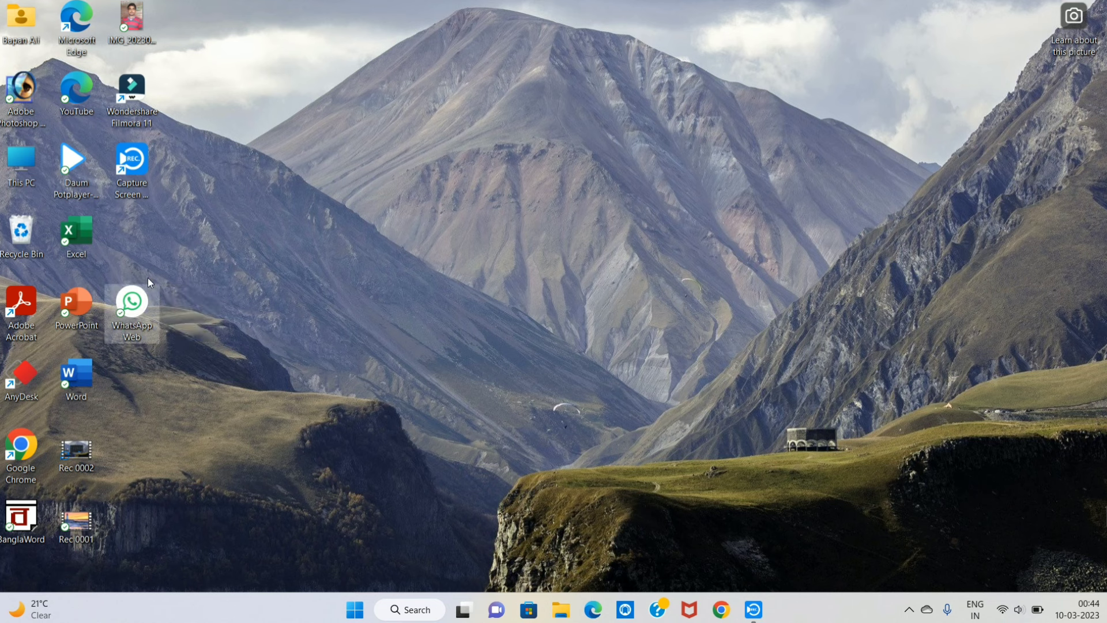
pyautogui.rightClick(136, 299)
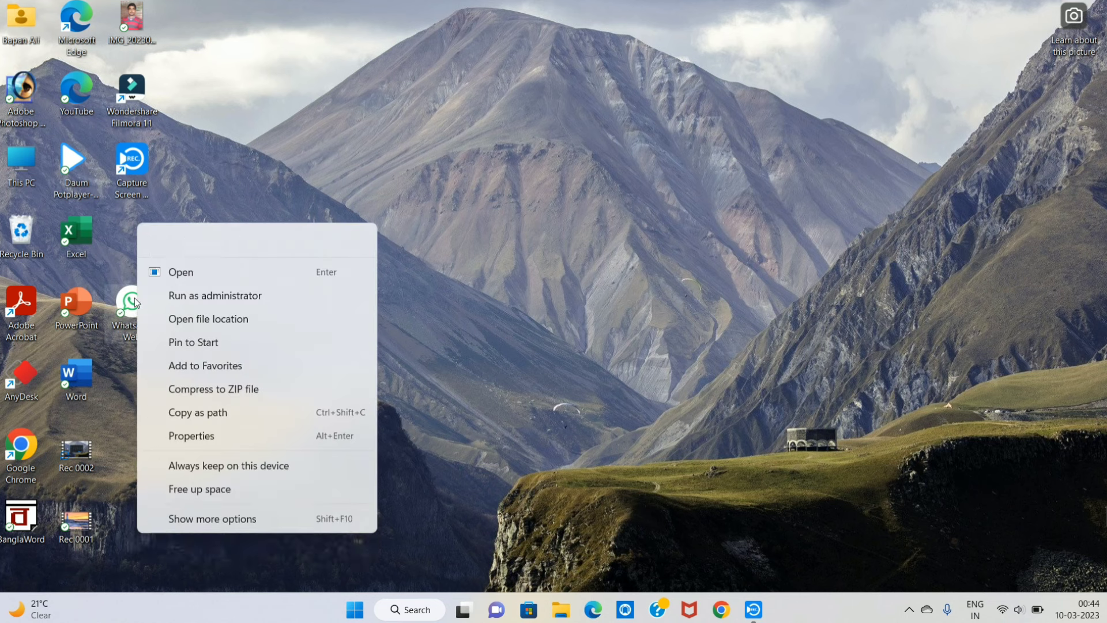
pyautogui.click(271, 240)
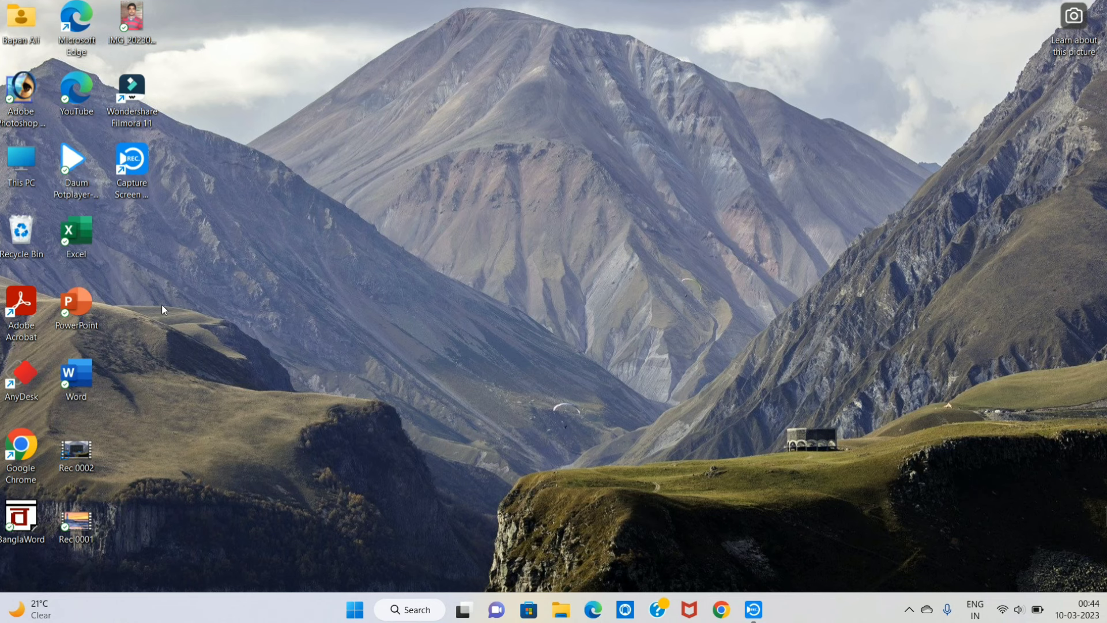
# Step: Switch to Google Chrome, search Google for "whatsapp web" and open the web.whatsapp.com result
pyautogui.click(721, 611)
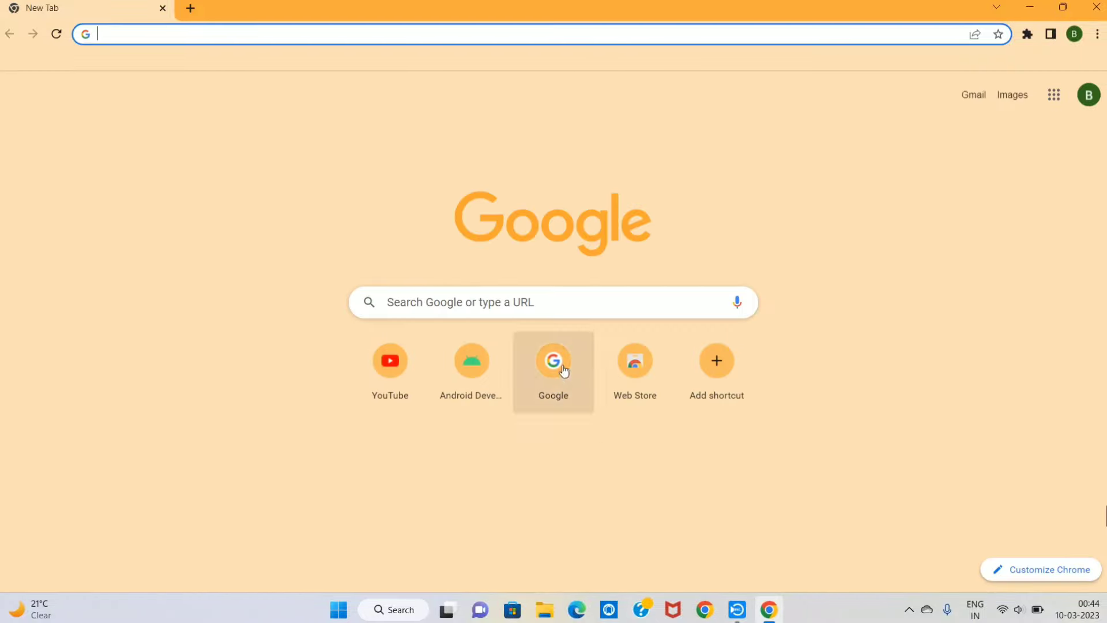
pyautogui.click(416, 303)
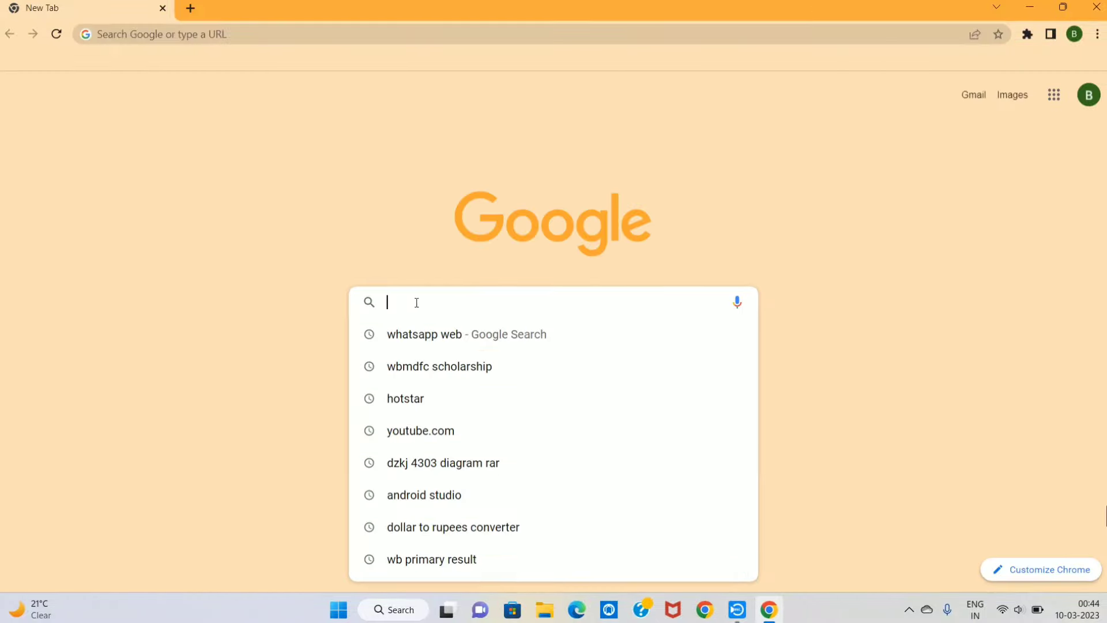
pyautogui.click(416, 338)
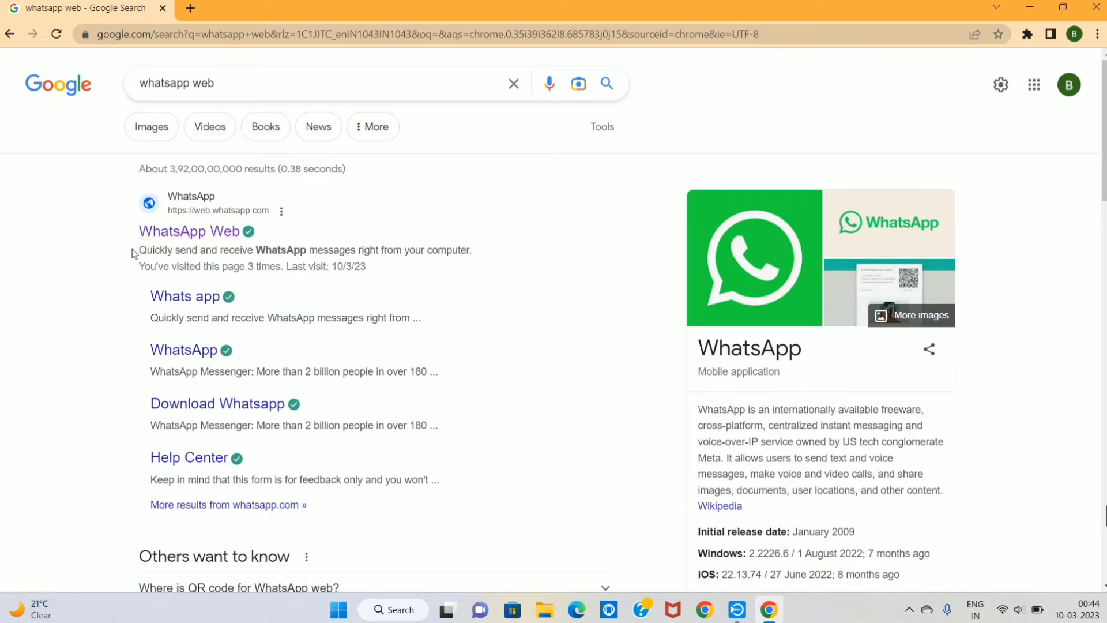
pyautogui.click(195, 213)
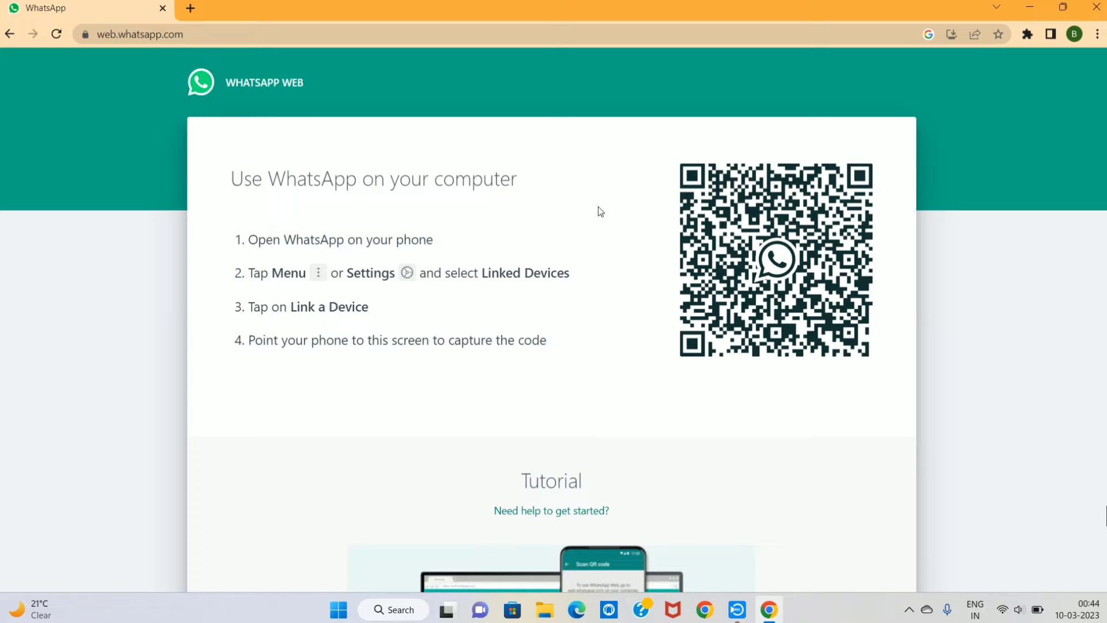
# Step: Create a desktop shortcut named WhatsApp Web from the current page with the browser window reduced, and close the browser
pyautogui.click(1099, 35)
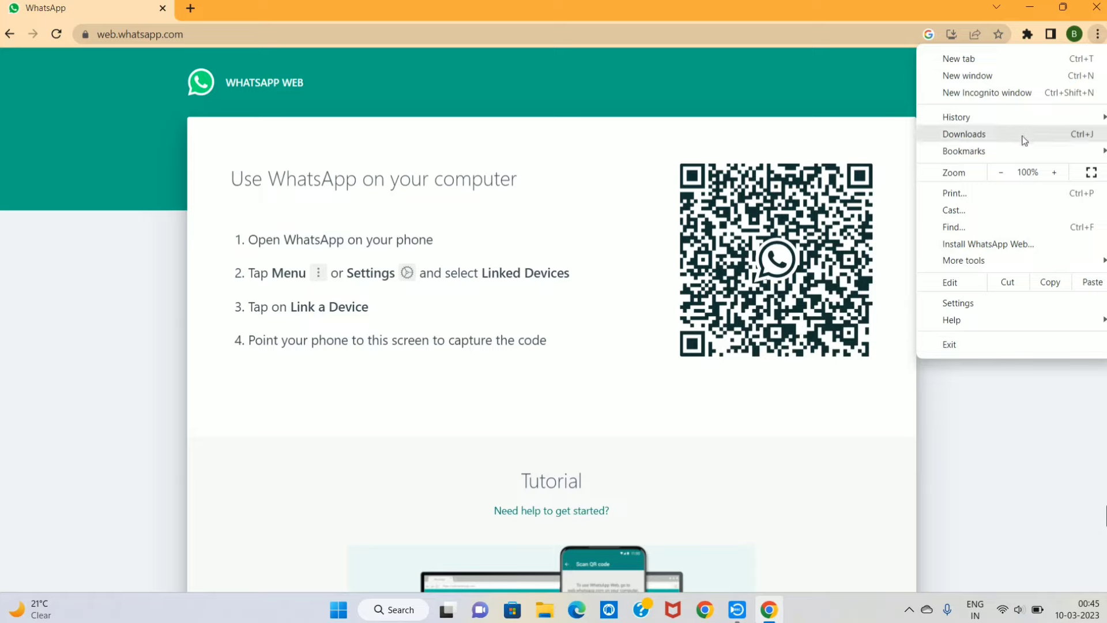
pyautogui.moveTo(985, 262)
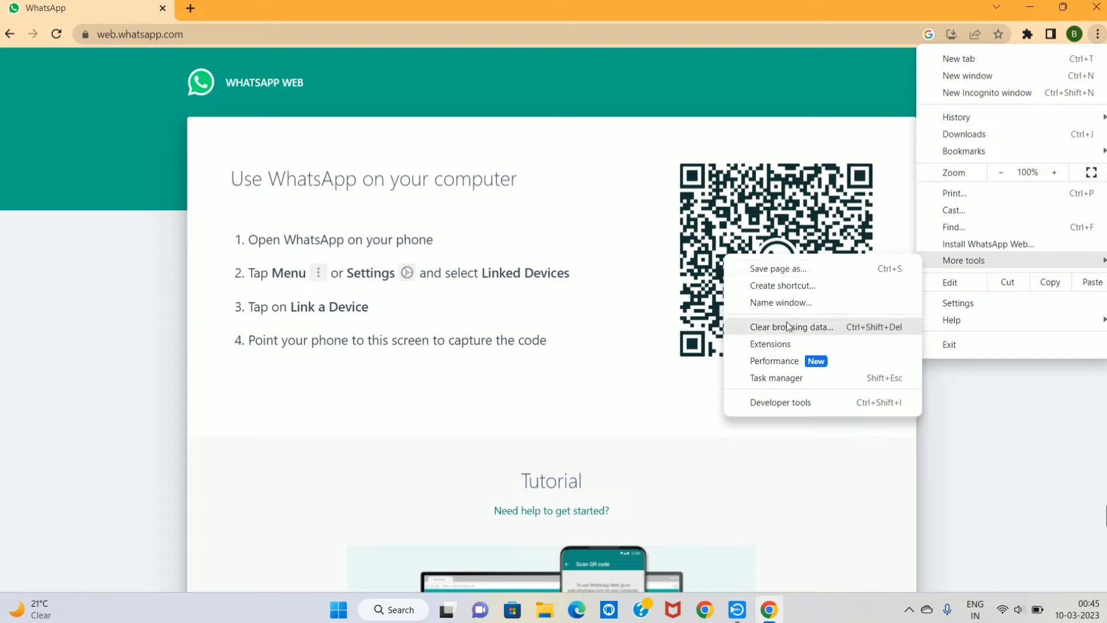
pyautogui.click(800, 286)
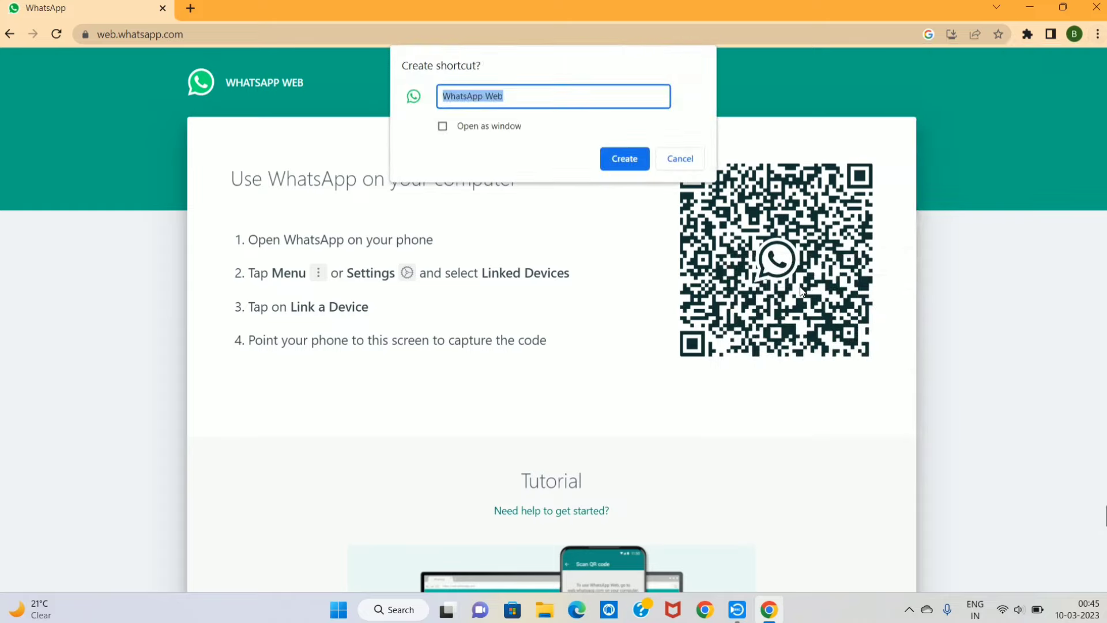
pyautogui.click(1061, 8)
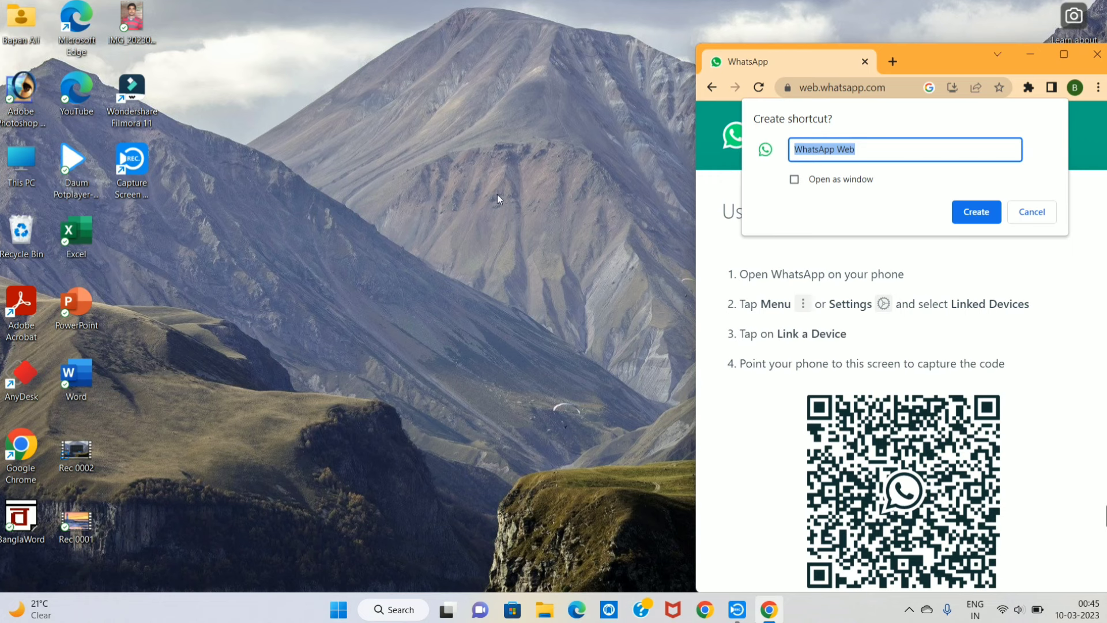
pyautogui.click(967, 214)
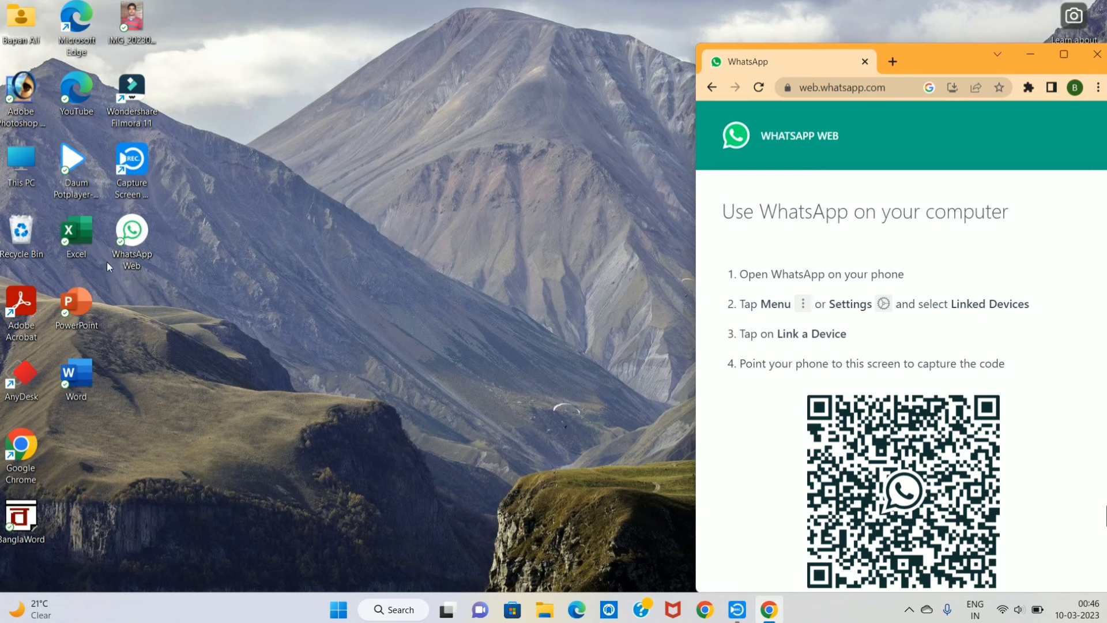
pyautogui.click(1096, 56)
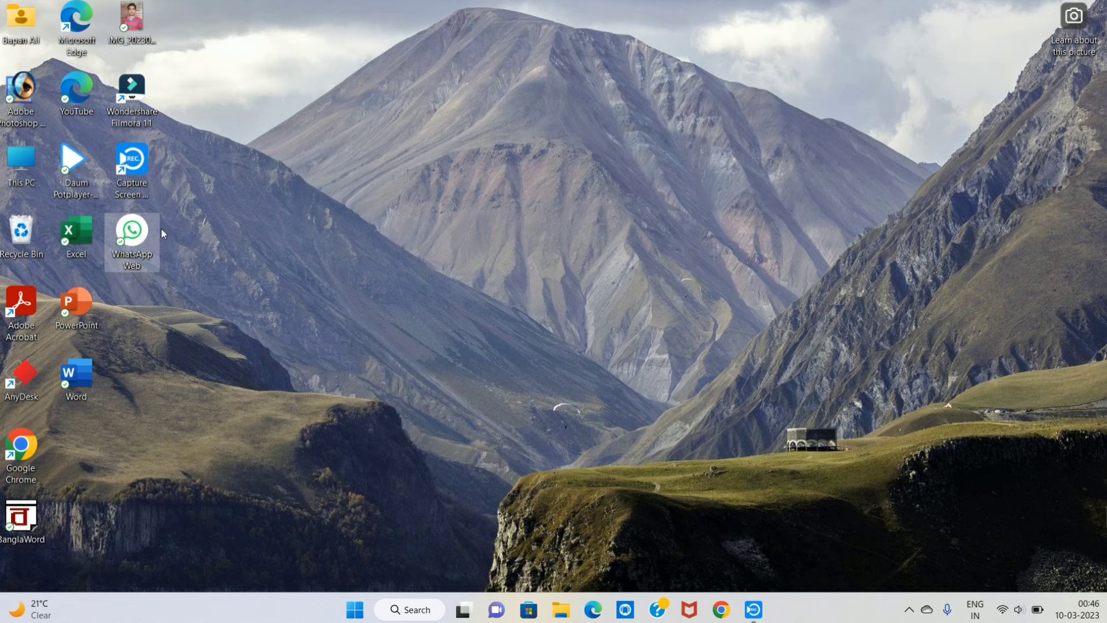
# Step: Test the WhatsApp Web desktop shortcut, view its page in a maximized window, and close it
pyautogui.doubleClick(139, 233)
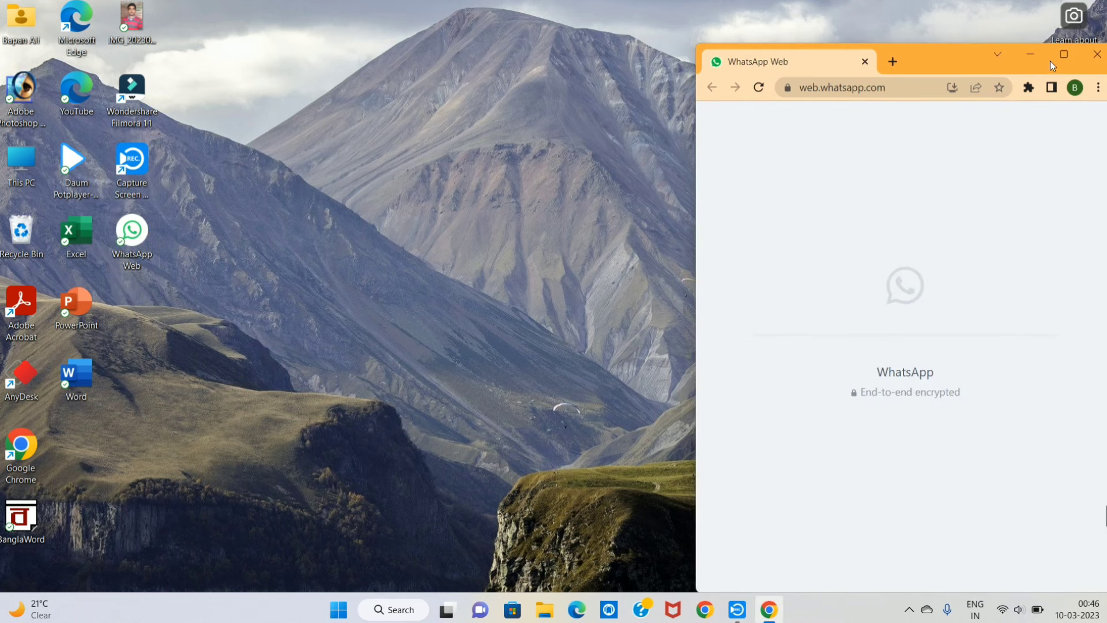
pyautogui.click(1058, 52)
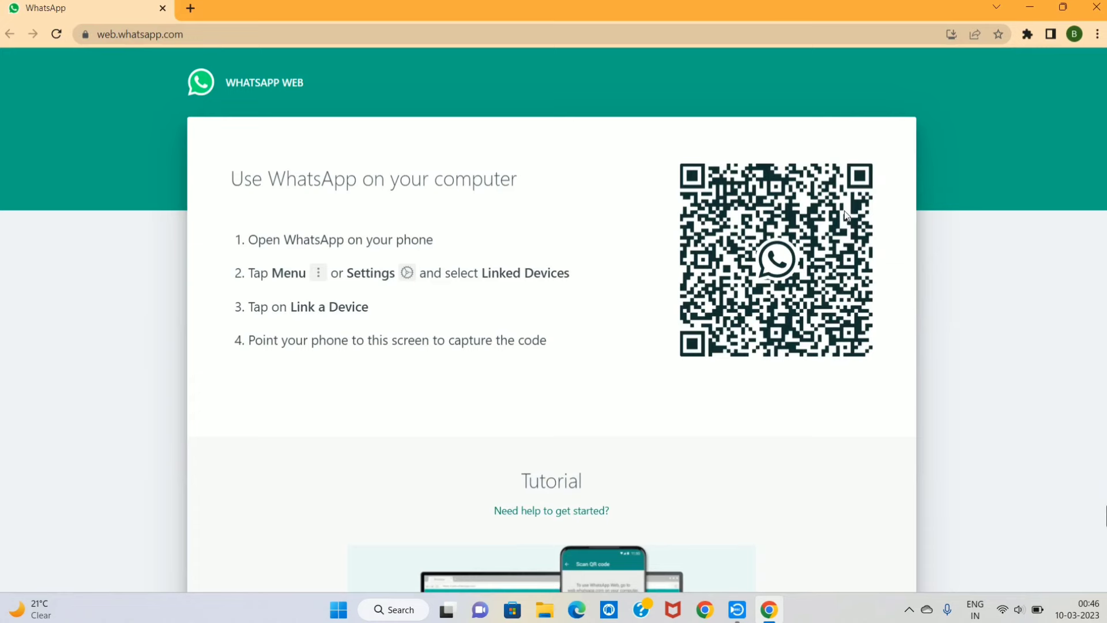
pyautogui.click(1095, 6)
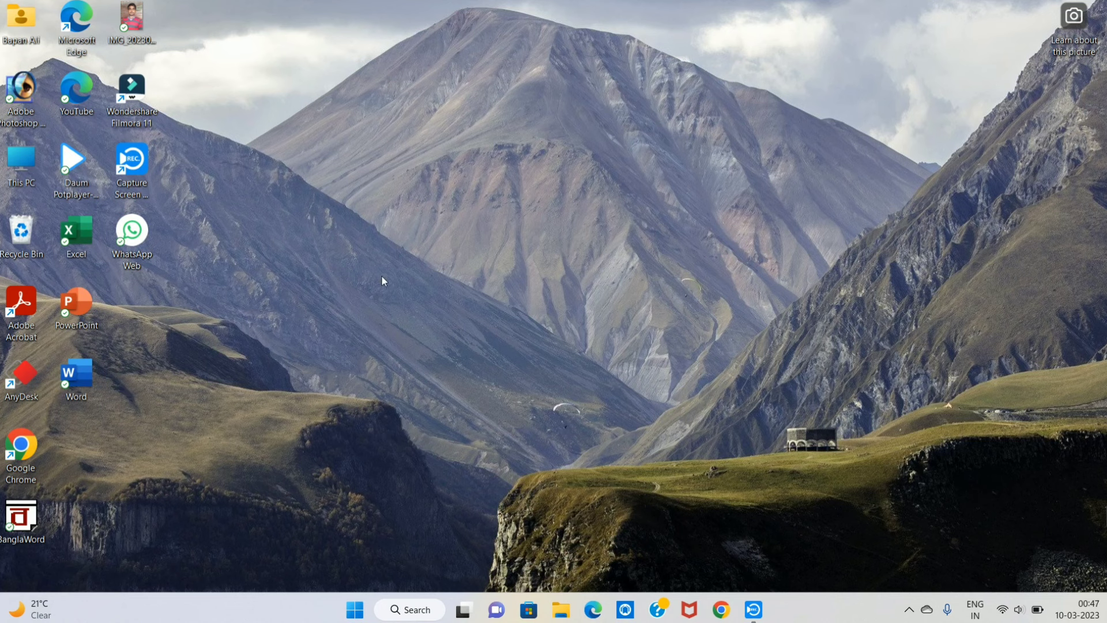
# Step: Switch to Microsoft Store, search for "what" and install the WhatsApp app by WhatsApp Inc
pyautogui.click(351, 609)
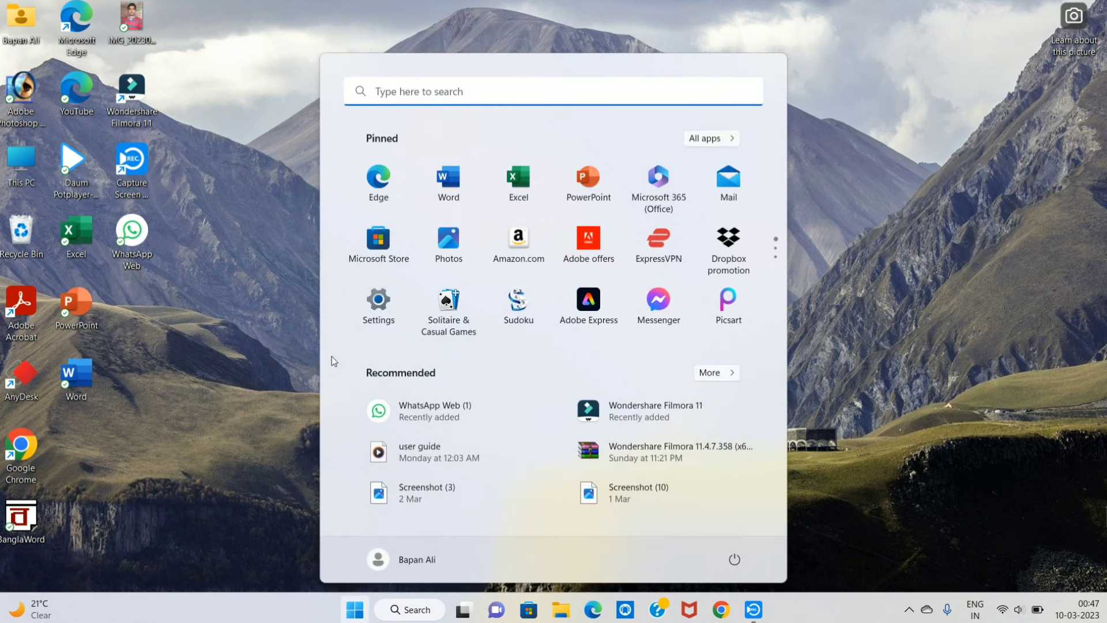
pyautogui.click(376, 237)
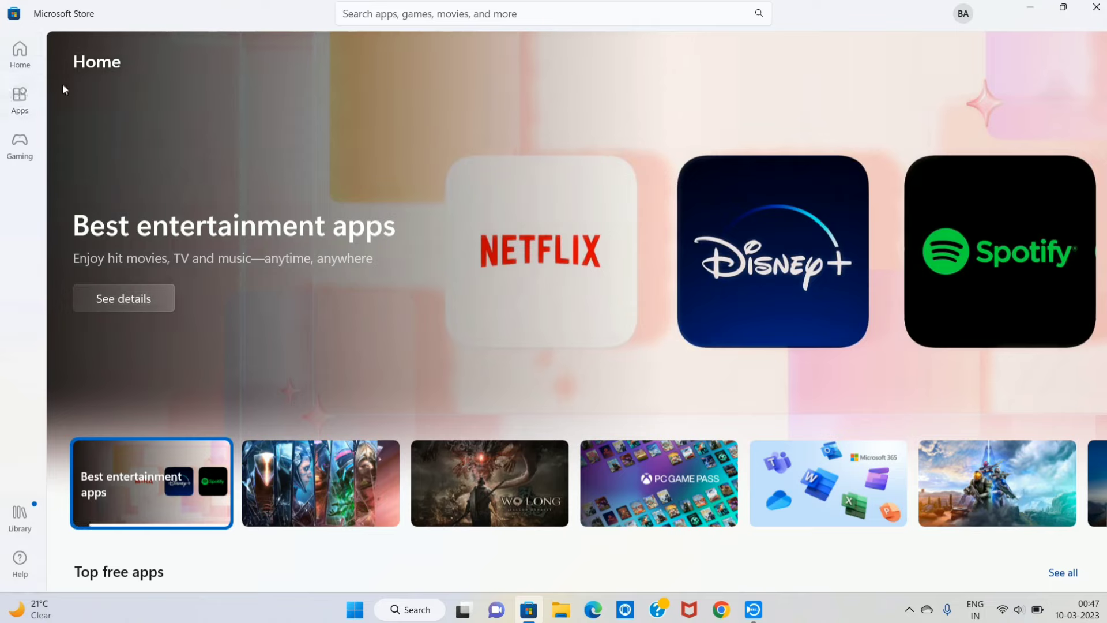
pyautogui.click(21, 102)
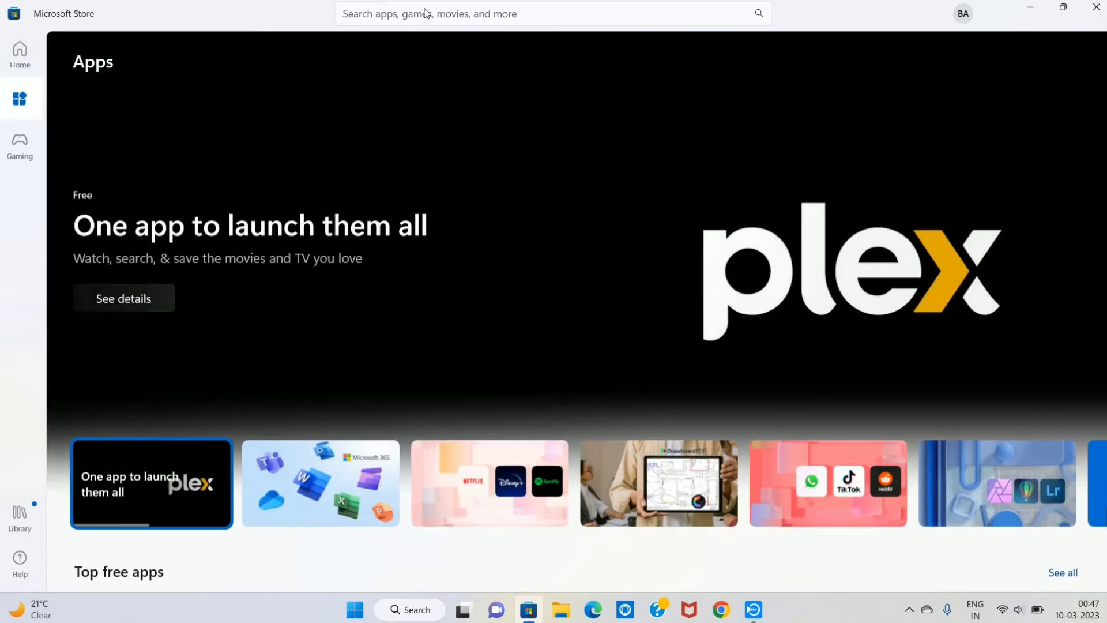
pyautogui.click(425, 8)
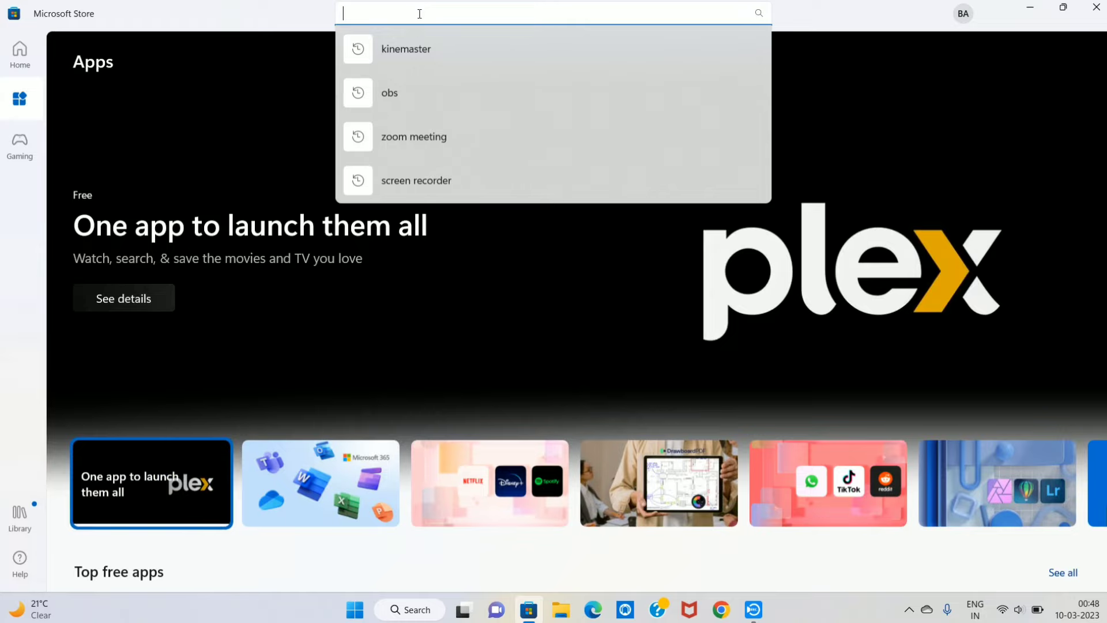
pyautogui.write('w')
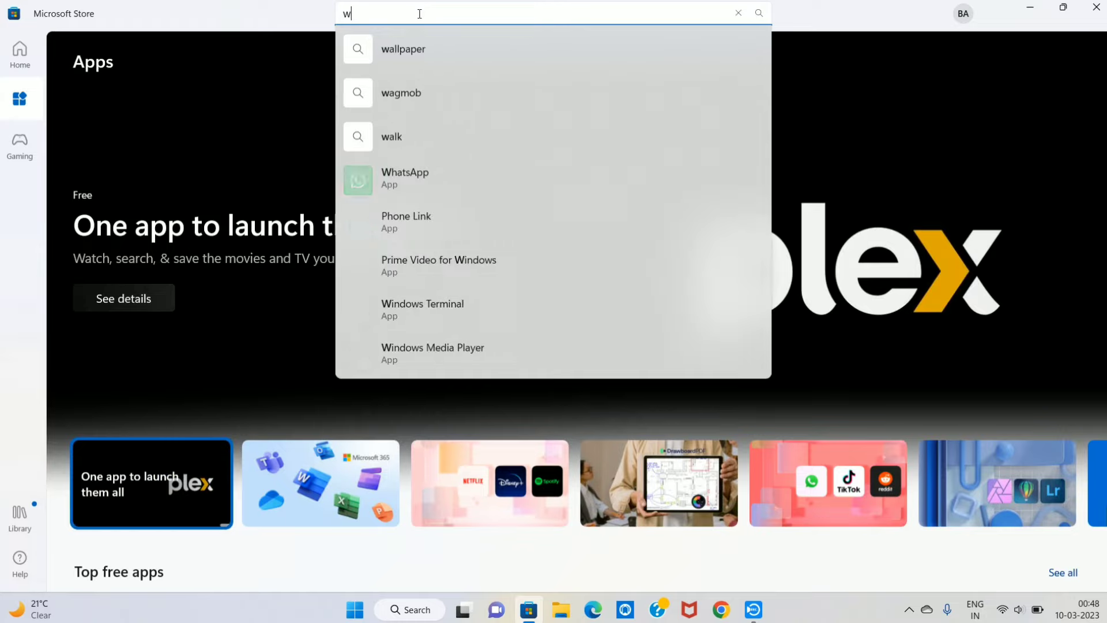
pyautogui.write('hat')
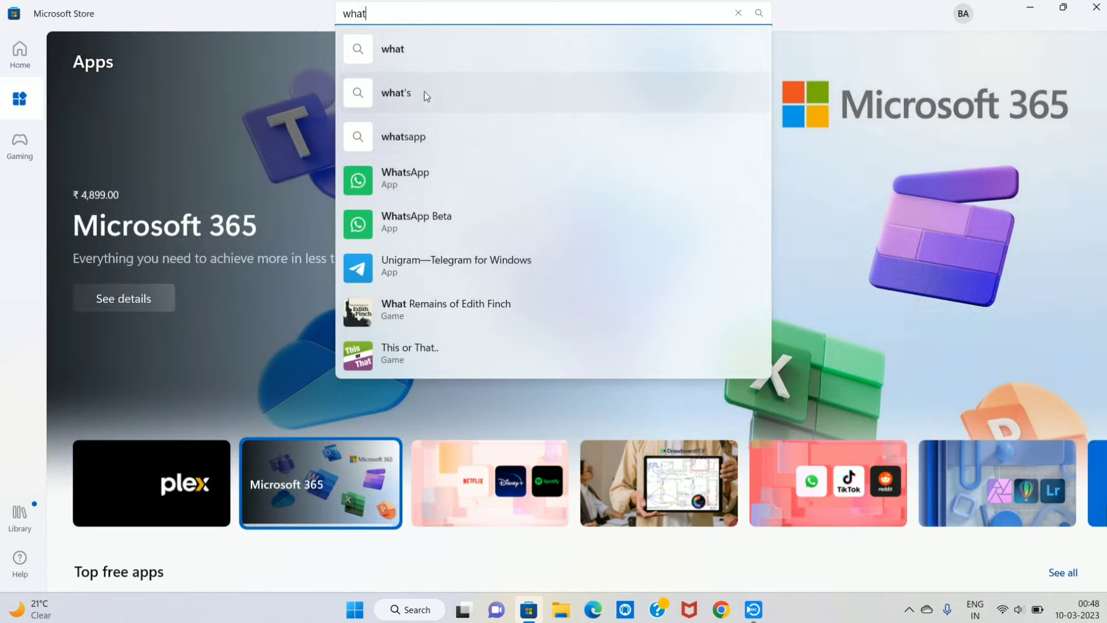
pyautogui.click(413, 178)
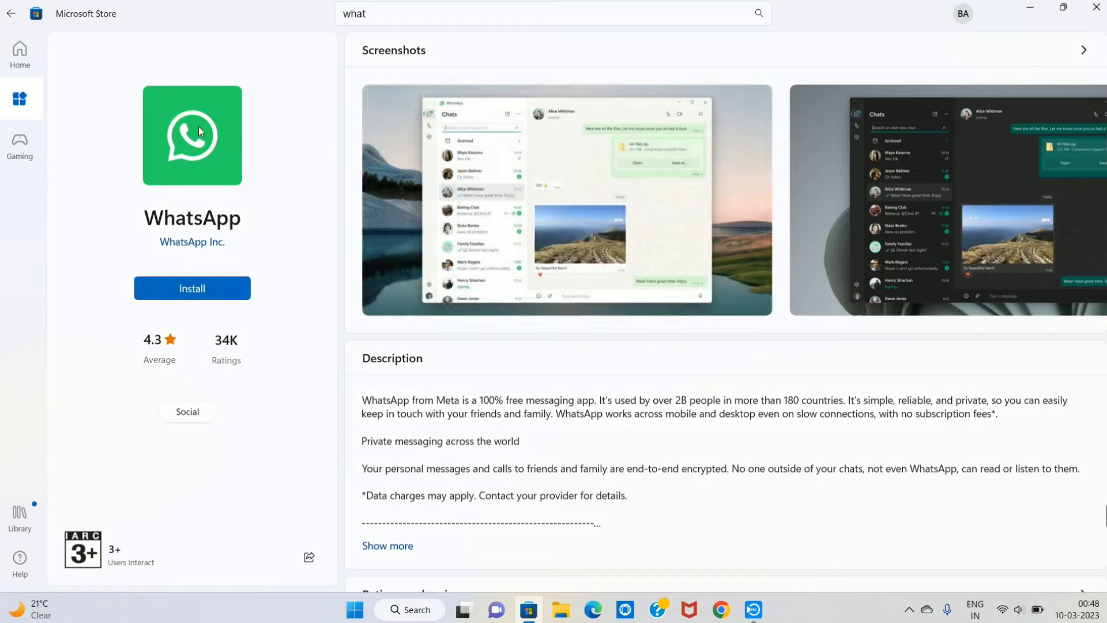
pyautogui.click(194, 290)
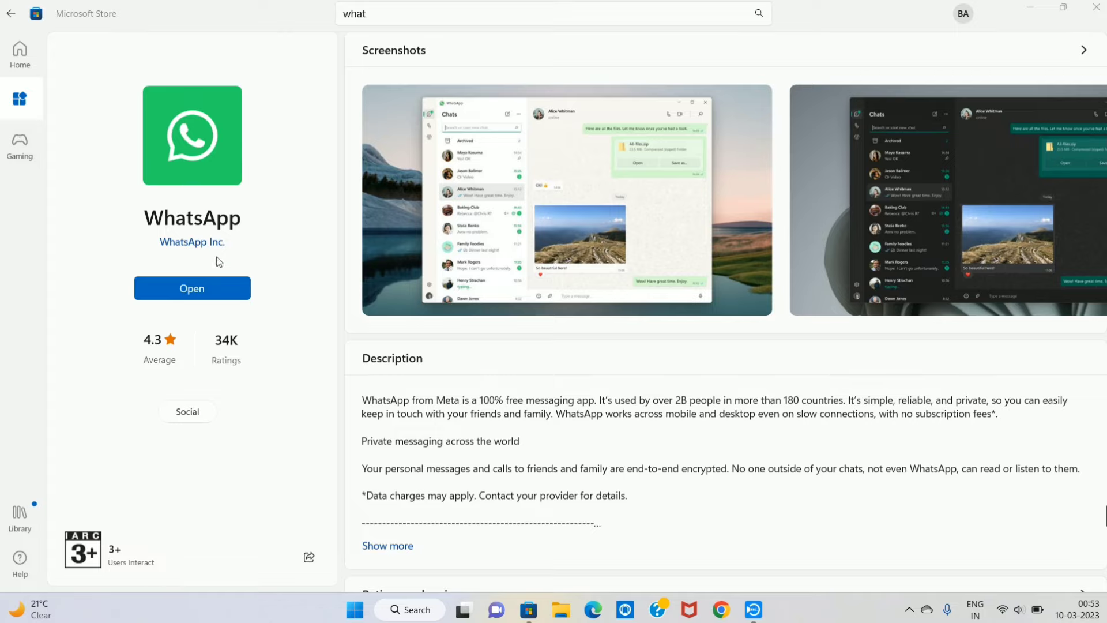
# Step: Launch the installed WhatsApp app, go to its device-linking QR code page, and close both the app and Microsoft Store
pyautogui.click(182, 290)
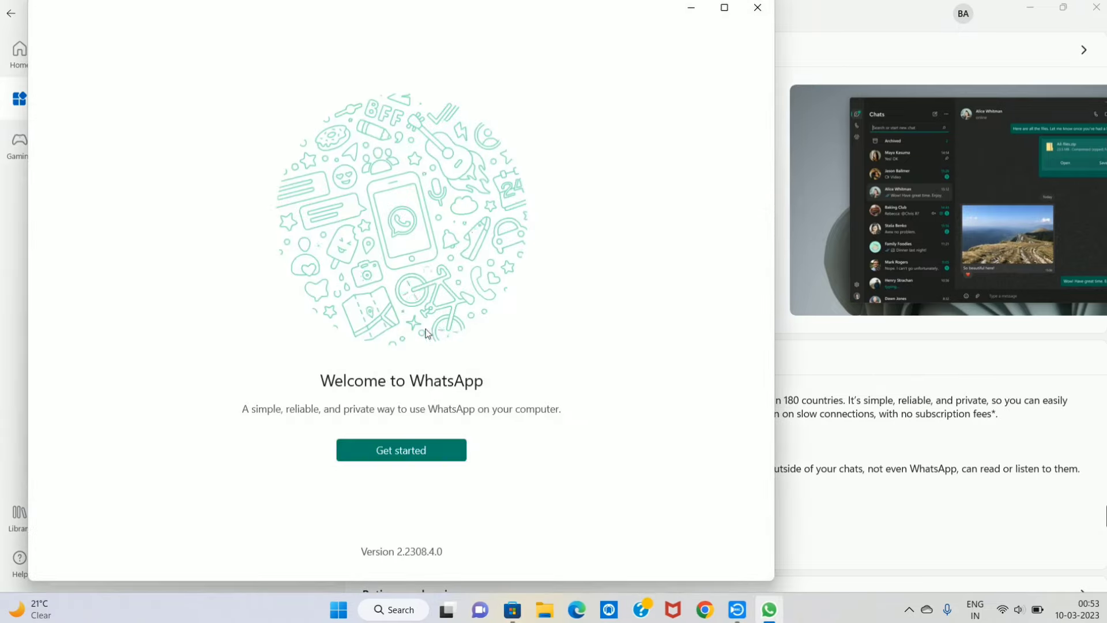
pyautogui.click(391, 458)
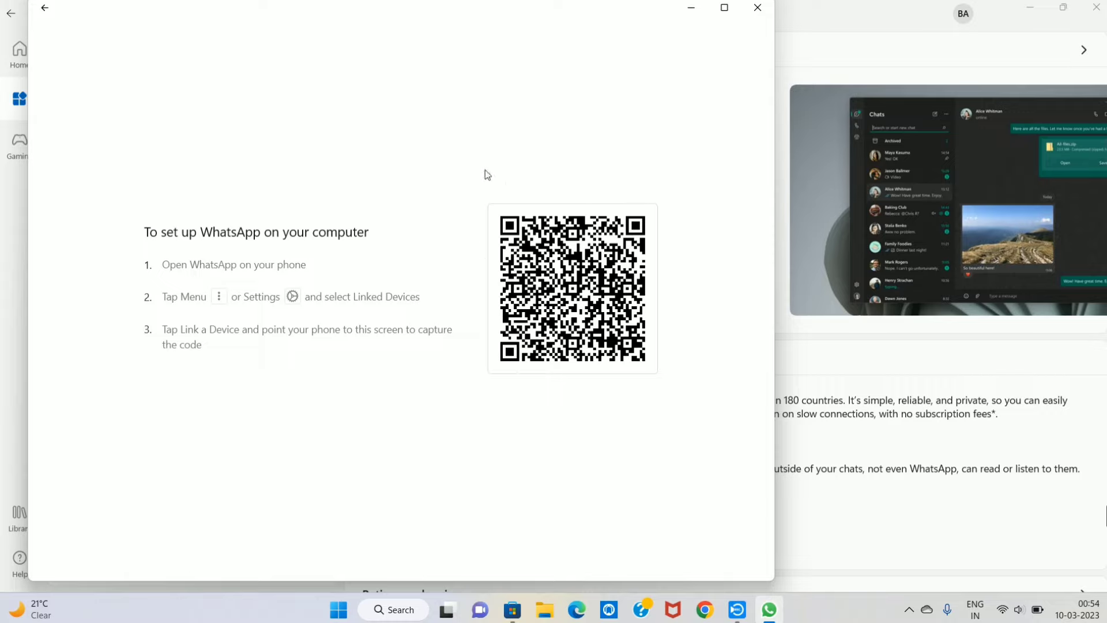
pyautogui.click(758, 8)
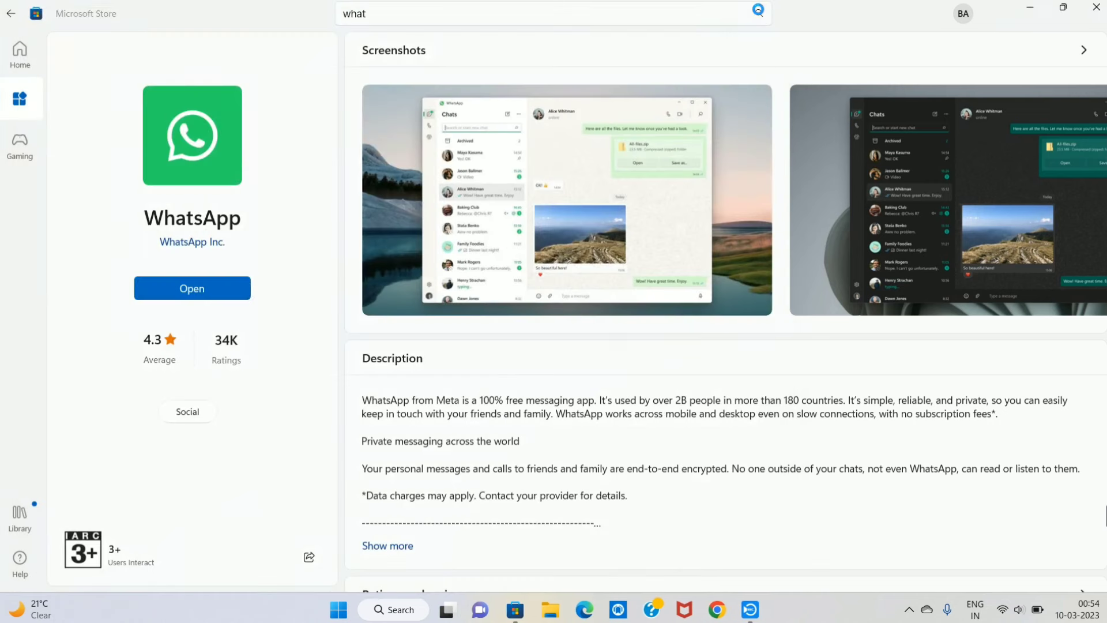
pyautogui.click(1093, 8)
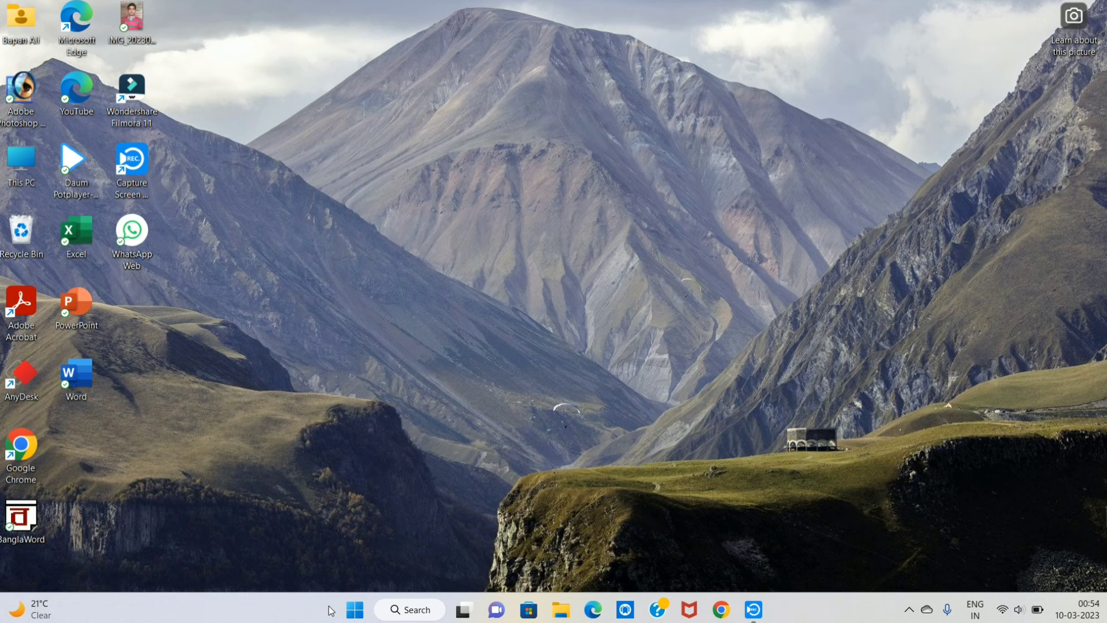
# Step: Open the Windows Applications folder by running shell:appsfolder from the Run dialog
pyautogui.click(354, 613)
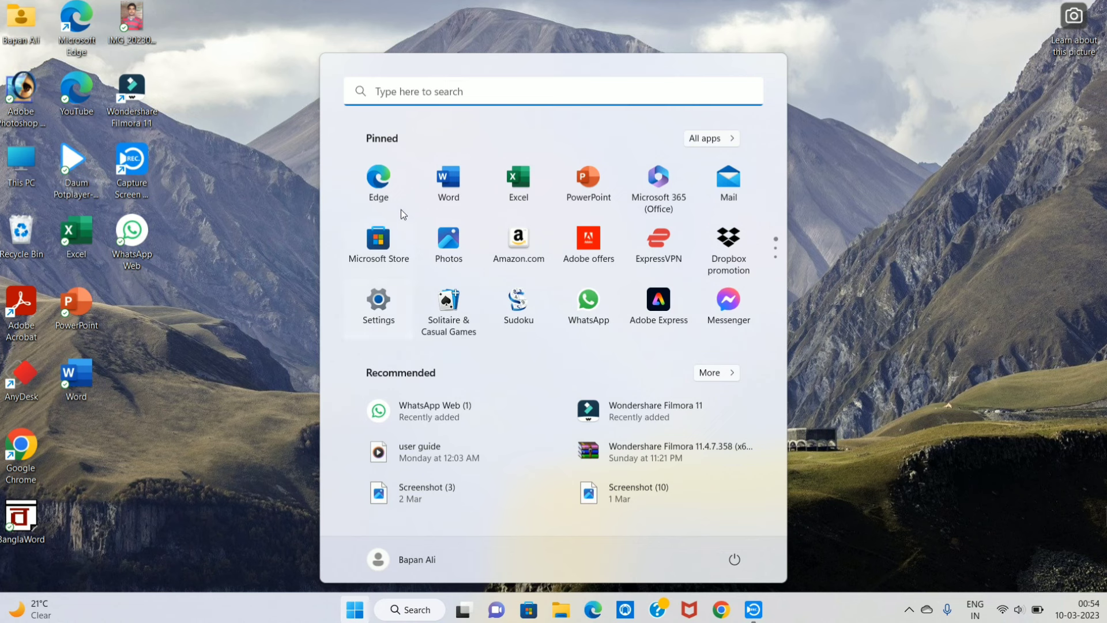
pyautogui.click(409, 93)
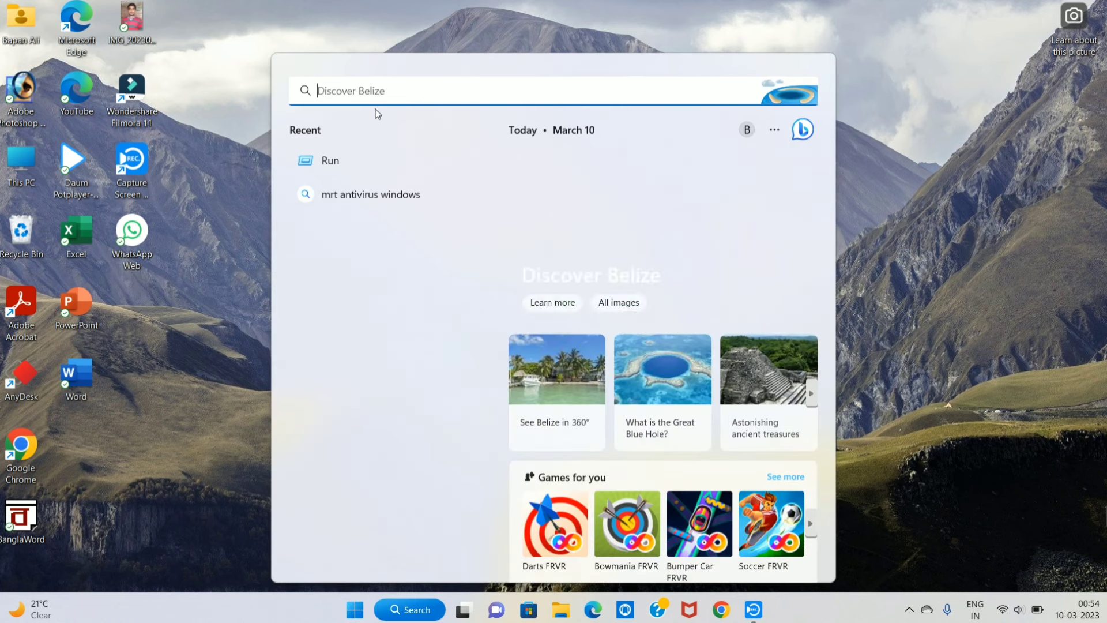
pyautogui.click(327, 161)
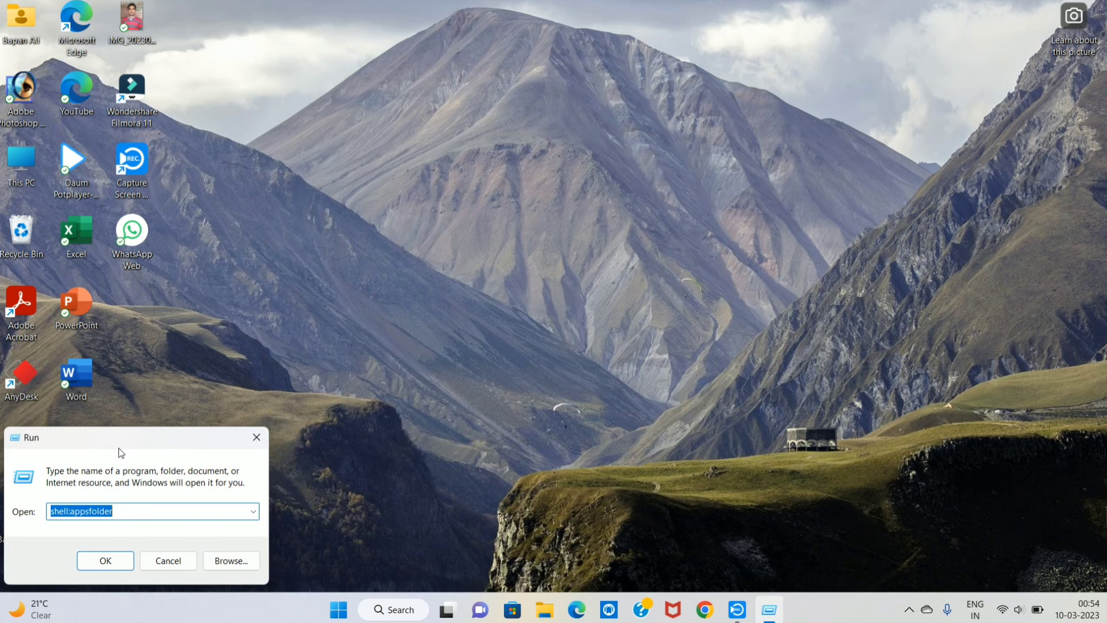
pyautogui.moveTo(121, 449); pyautogui.dragTo(577, 151)
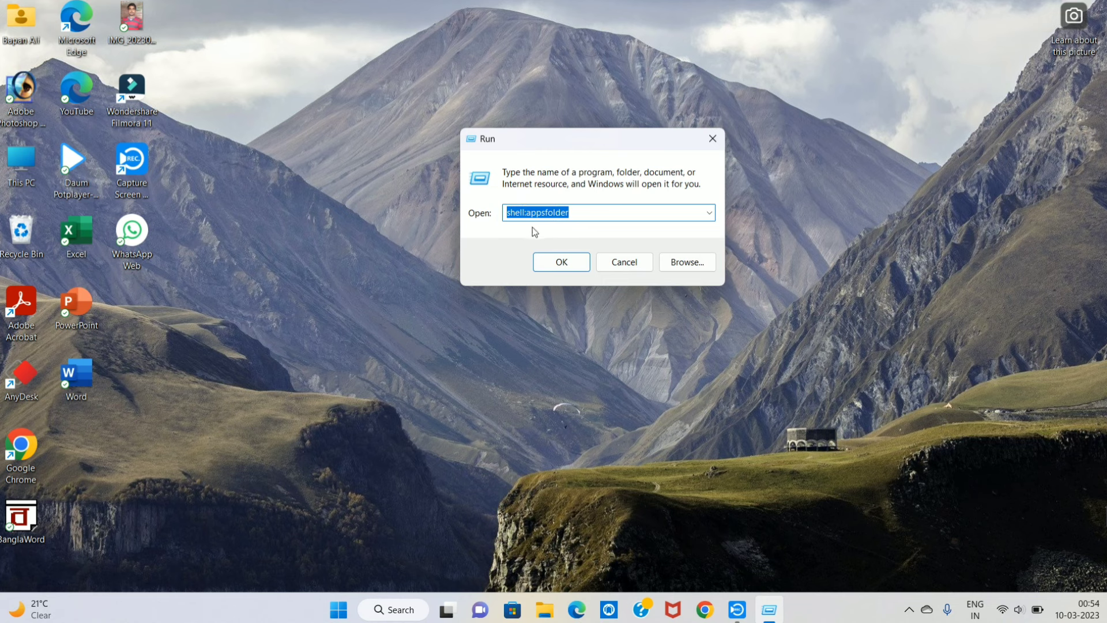
pyautogui.click(552, 264)
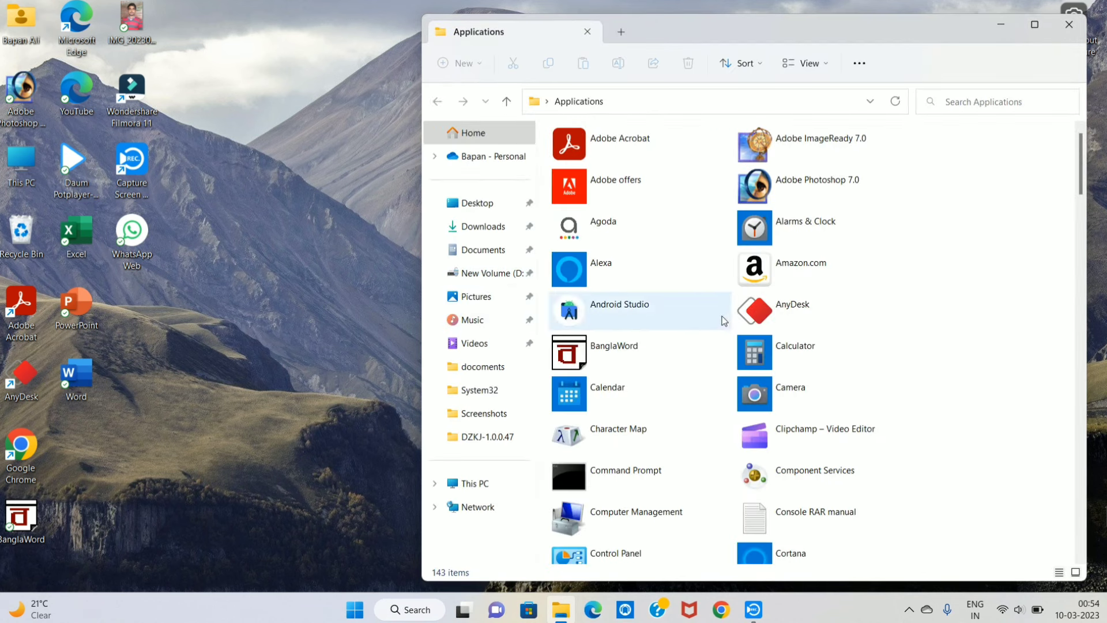
# Step: Create a desktop shortcut for the WhatsApp app from the Applications folder, placing it below the WhatsApp Web icon
pyautogui.scroll(-3, 727, 319)
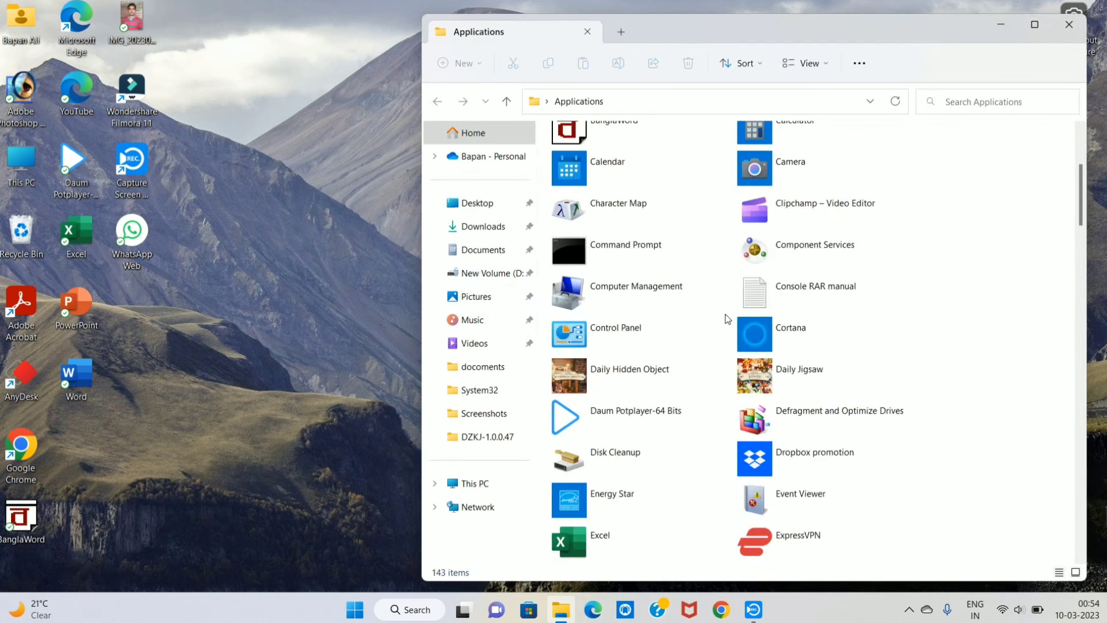
pyautogui.scroll(-3, 727, 319)
pyautogui.scroll(-11, 727, 319)
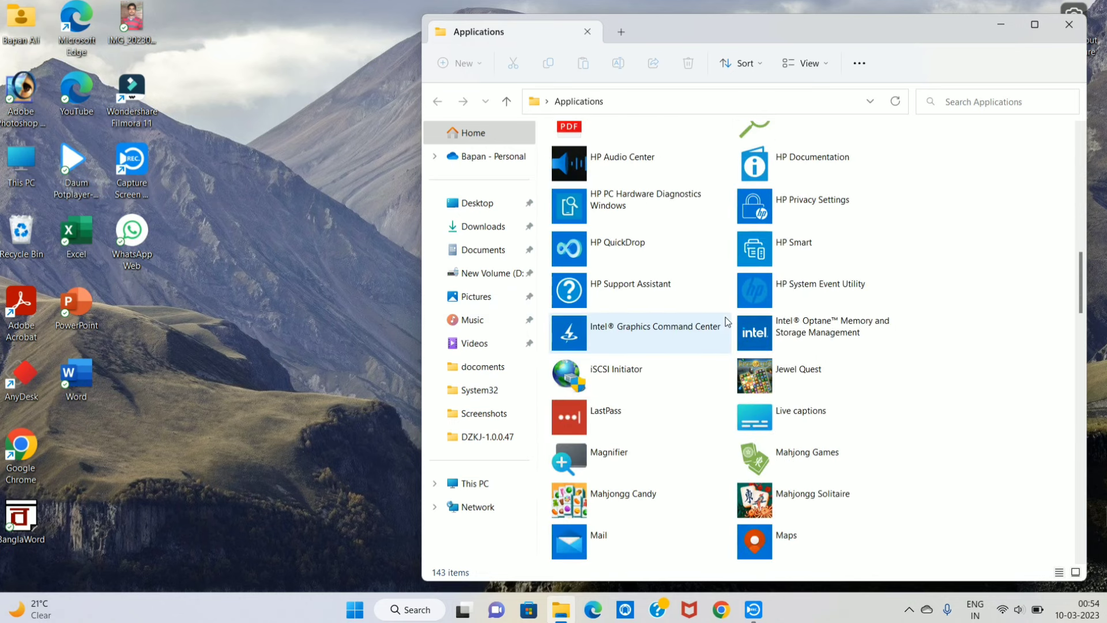
pyautogui.scroll(-7, 727, 322)
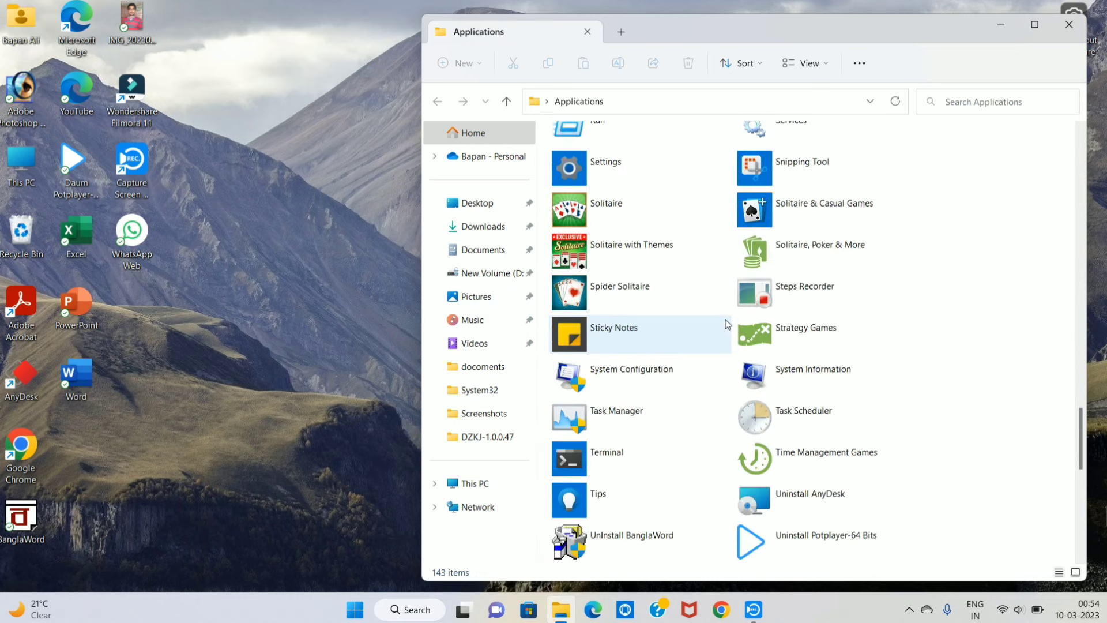
pyautogui.scroll(-5, 727, 324)
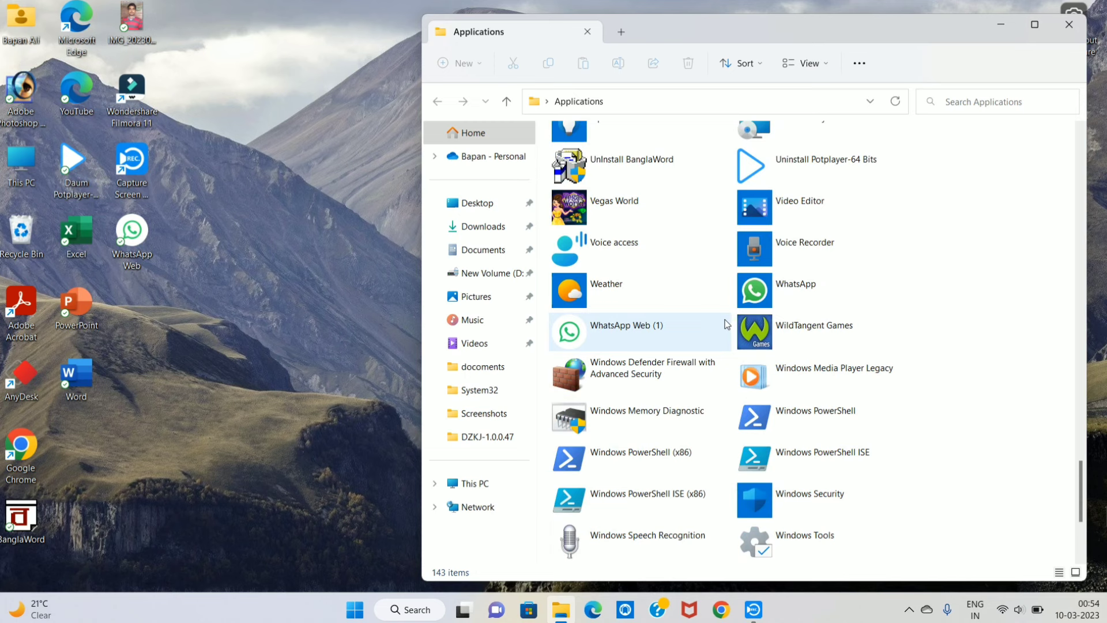
pyautogui.scroll(-2, 725, 322)
pyautogui.scroll(2, 718, 327)
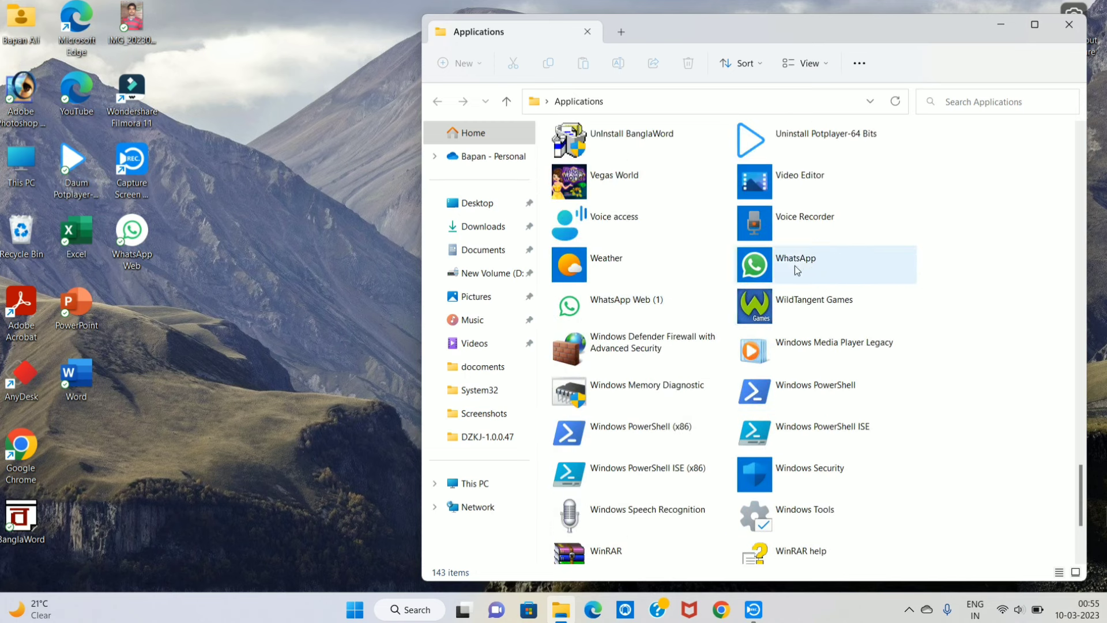
pyautogui.moveTo(794, 265); pyautogui.dragTo(143, 368)
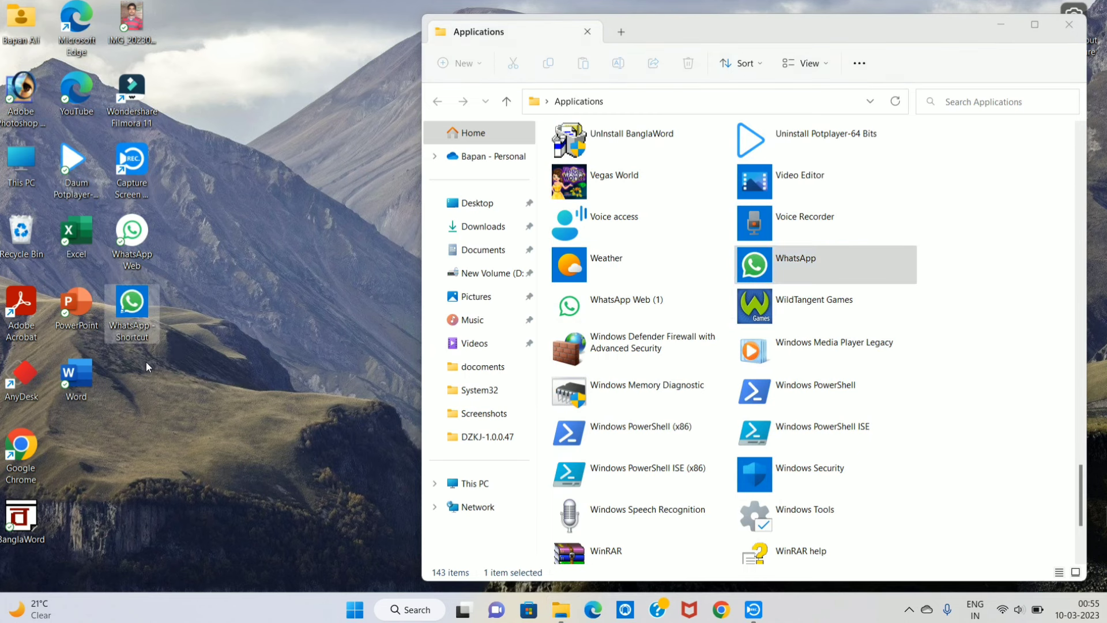